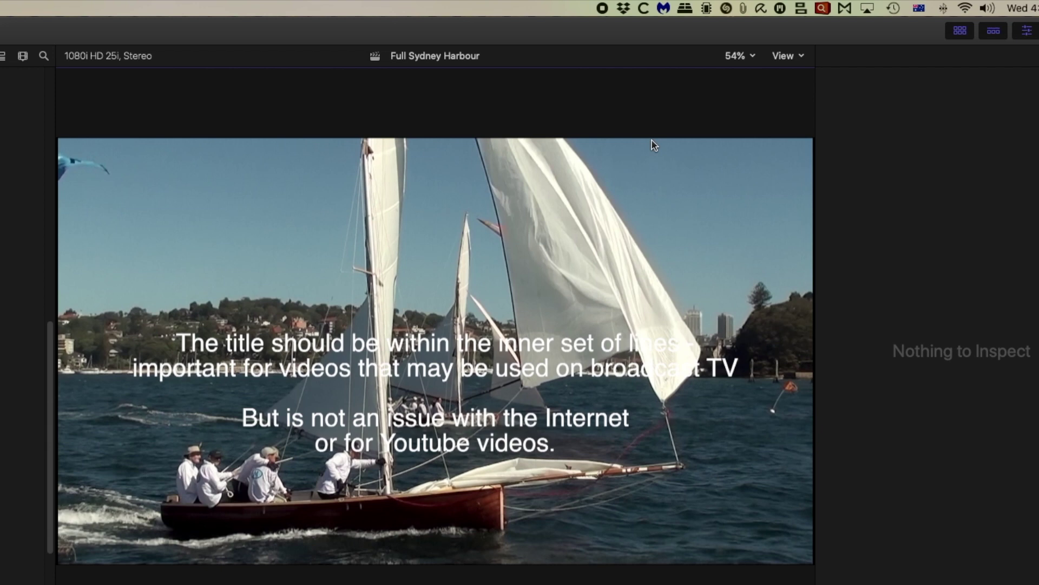
# - Turn on Title/Action Safe Zones from the viewer's View menu
pyautogui.click(800, 57)
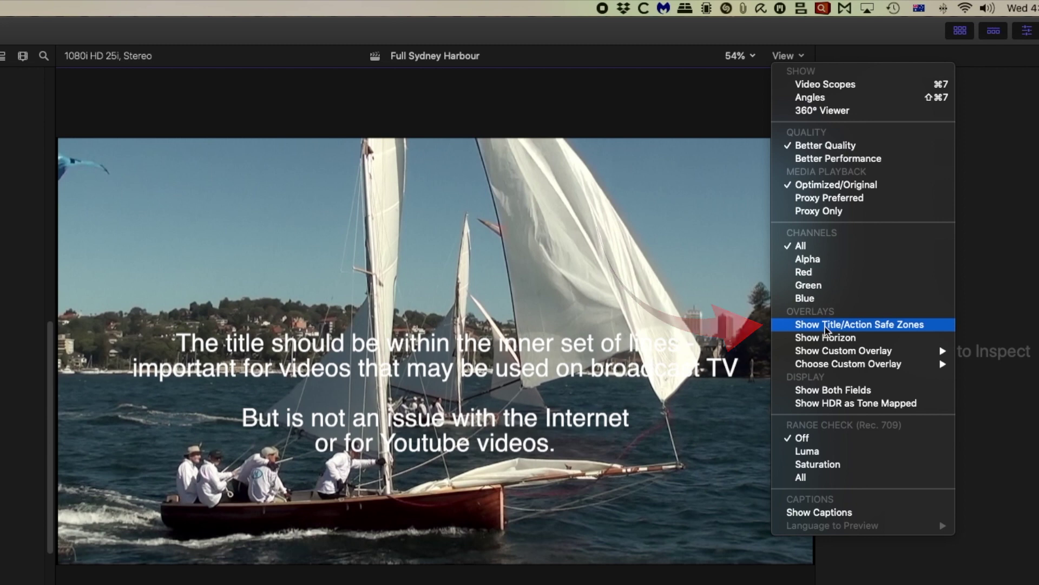
pyautogui.click(864, 328)
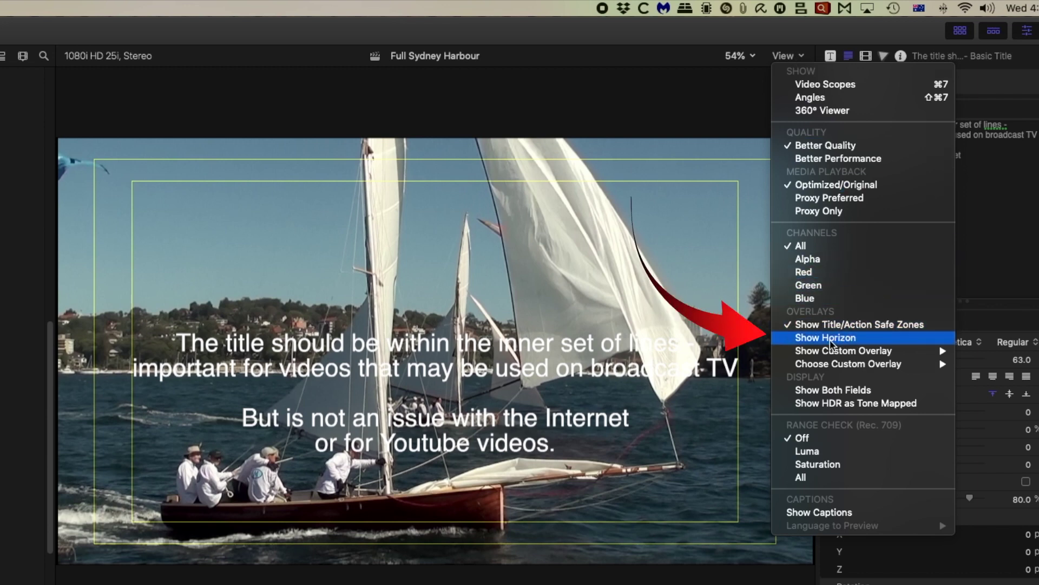
# - Show the horizon guide, jump to the later harbour shot, and rotate it level
pyautogui.click(828, 342)
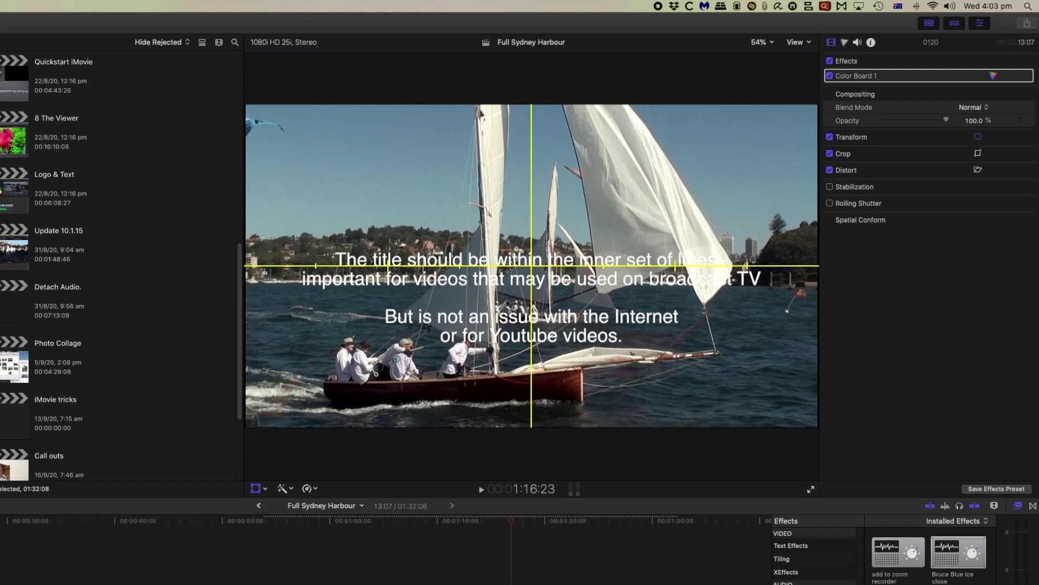
pyautogui.click(590, 521)
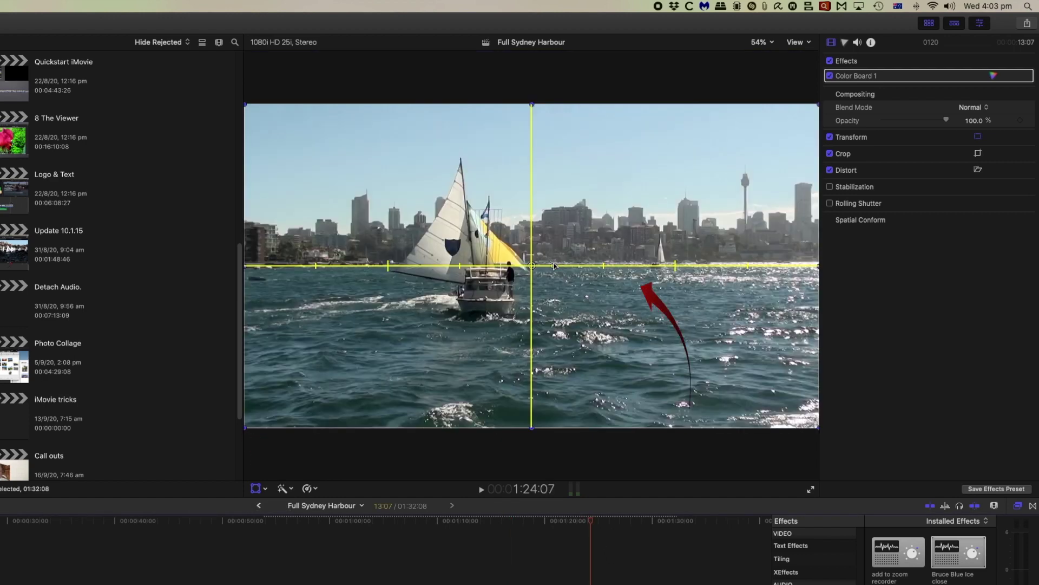
pyautogui.moveTo(552, 266)
pyautogui.mouseDown()
pyautogui.moveTo(571, 270)
pyautogui.moveTo(553, 265)
pyautogui.mouseUp()
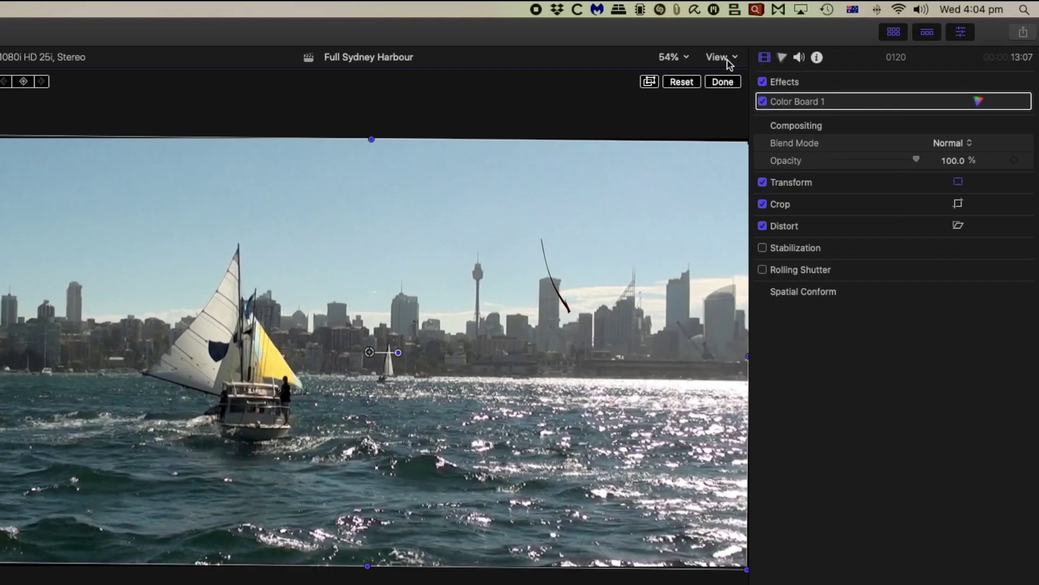
# - Show the custom YouTube overlay in the viewer at 50% opacity
pyautogui.click(797, 42)
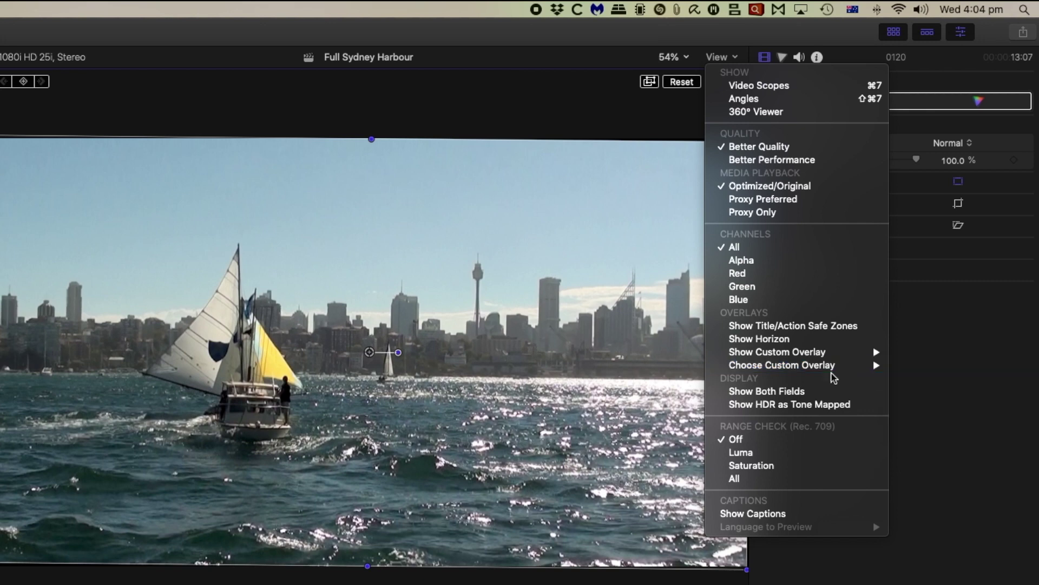
pyautogui.moveTo(778, 352)
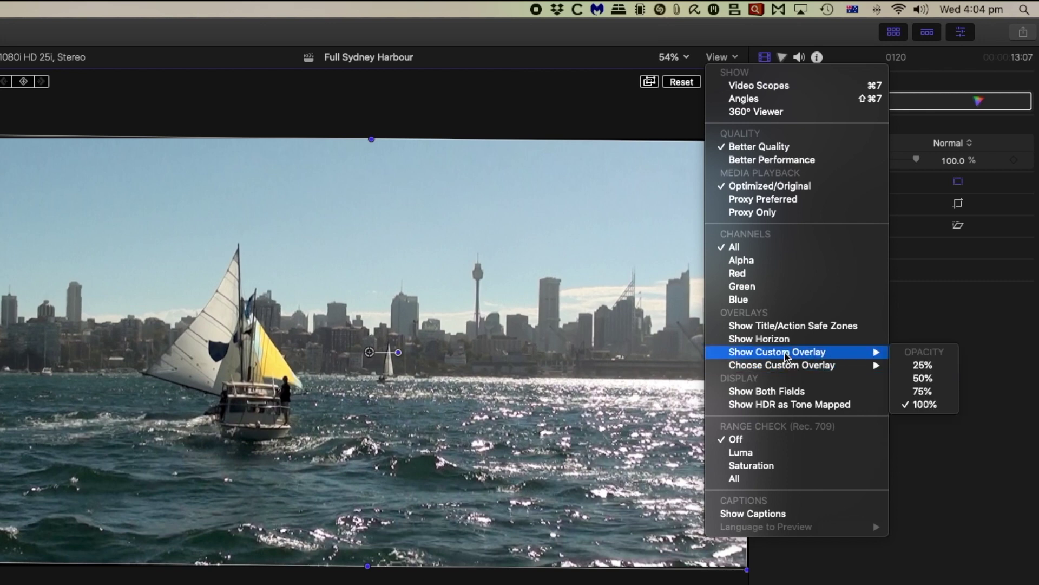
pyautogui.click(786, 358)
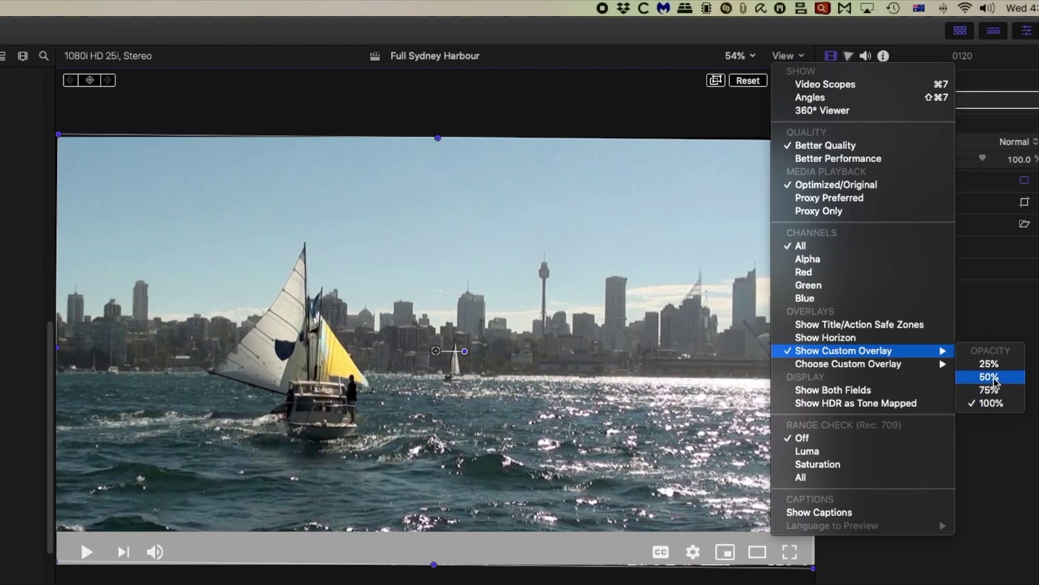
pyautogui.click(990, 377)
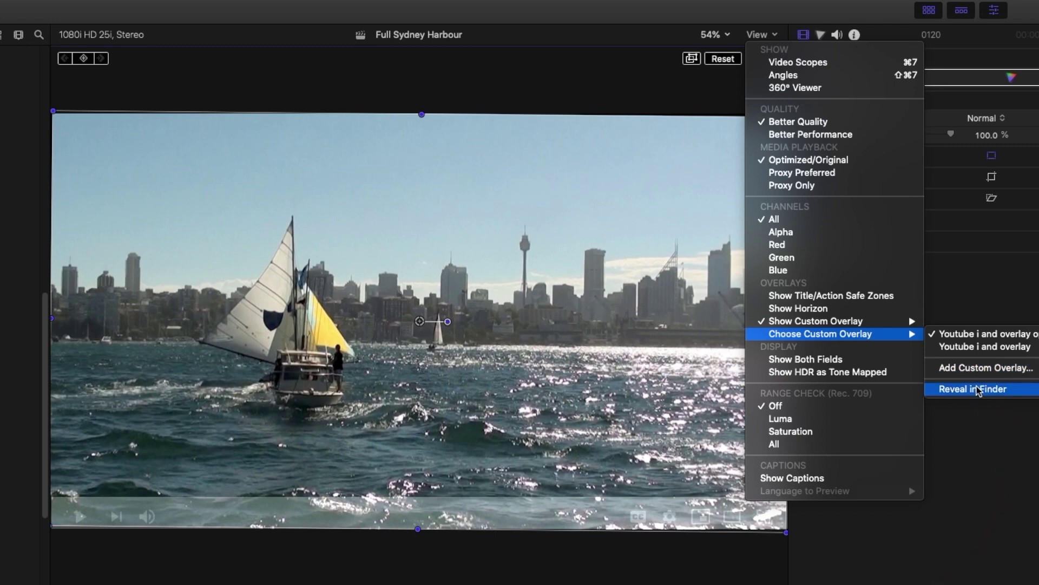
# - Reveal the custom overlay images in Finder via Choose Custom Overlay
pyautogui.click(978, 391)
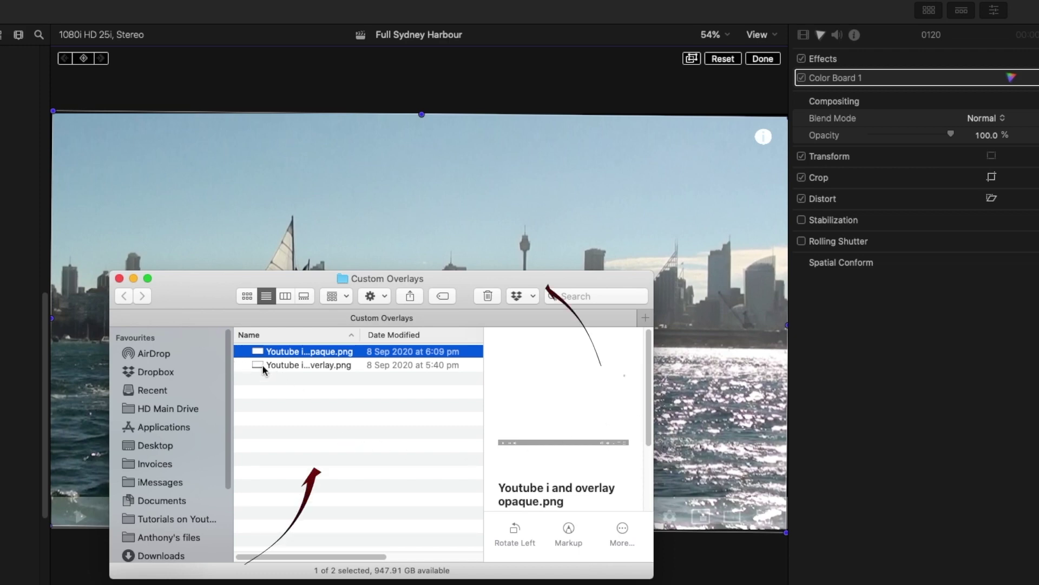
# - Select 'Youtube i and overlay.png' in the Custom Overlays folder to preview it
pyautogui.click(257, 361)
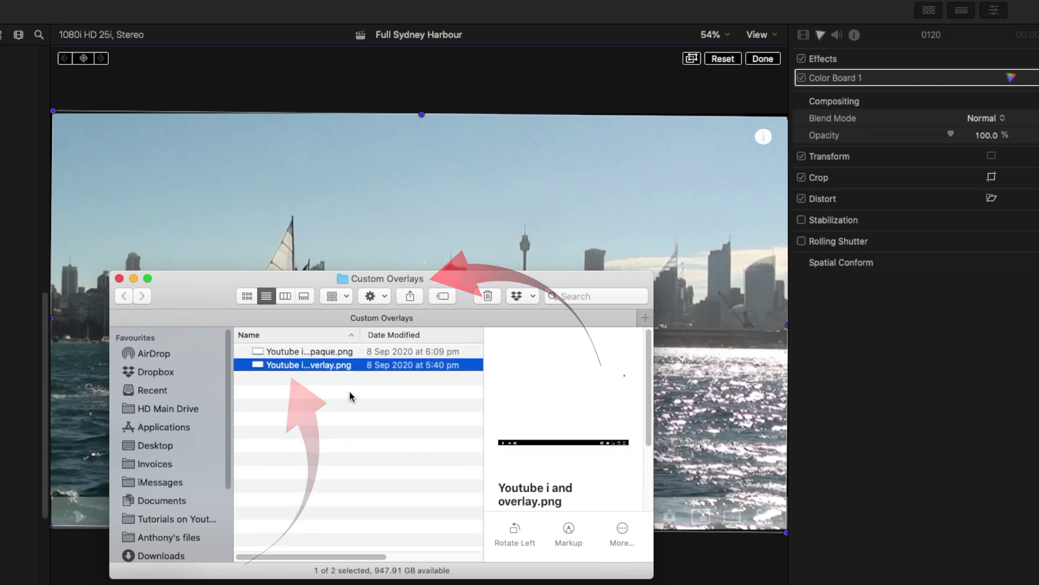